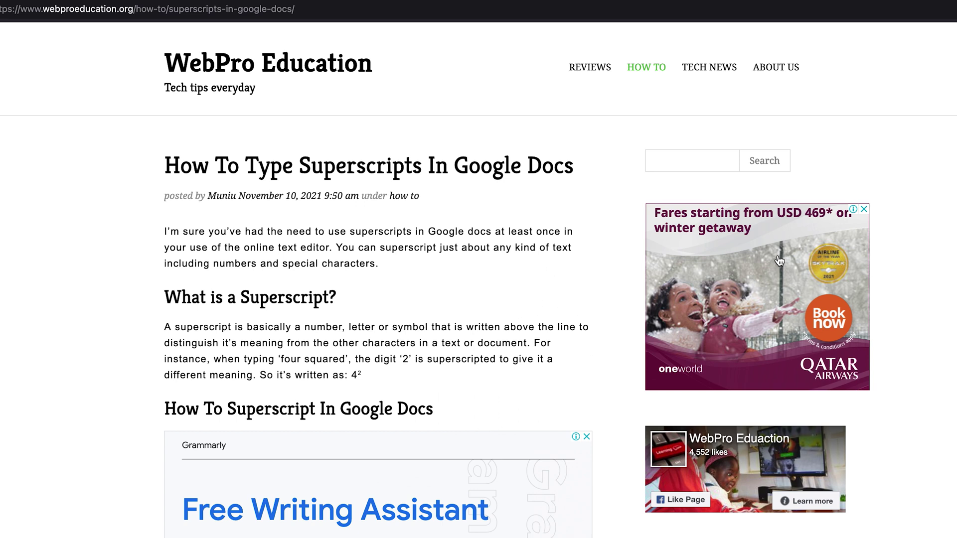
Step: Switch from the WebPro Education article to the Untitled Google Docs document
click(763, 11)
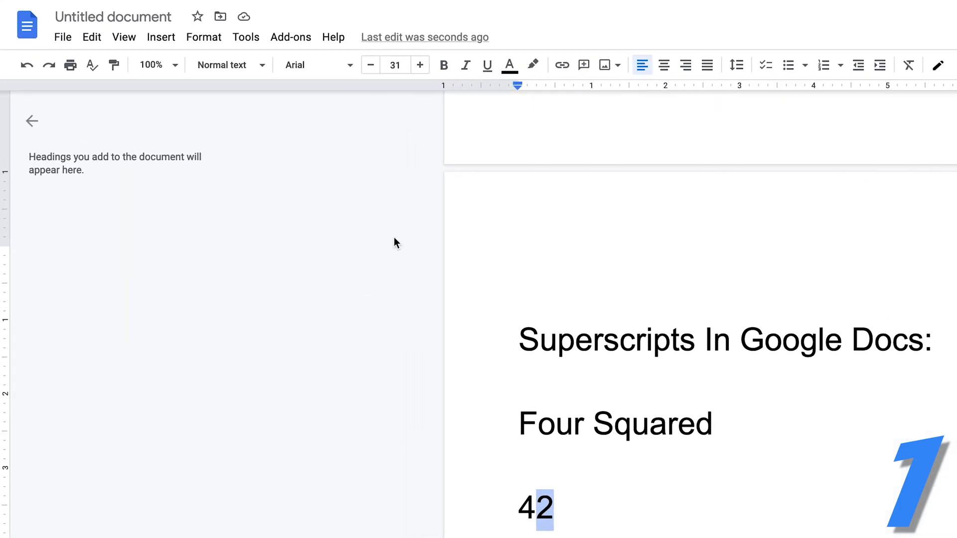
Step: Make the 2 in 42 a superscript so the line reads 4², then move to the line below
click(200, 42)
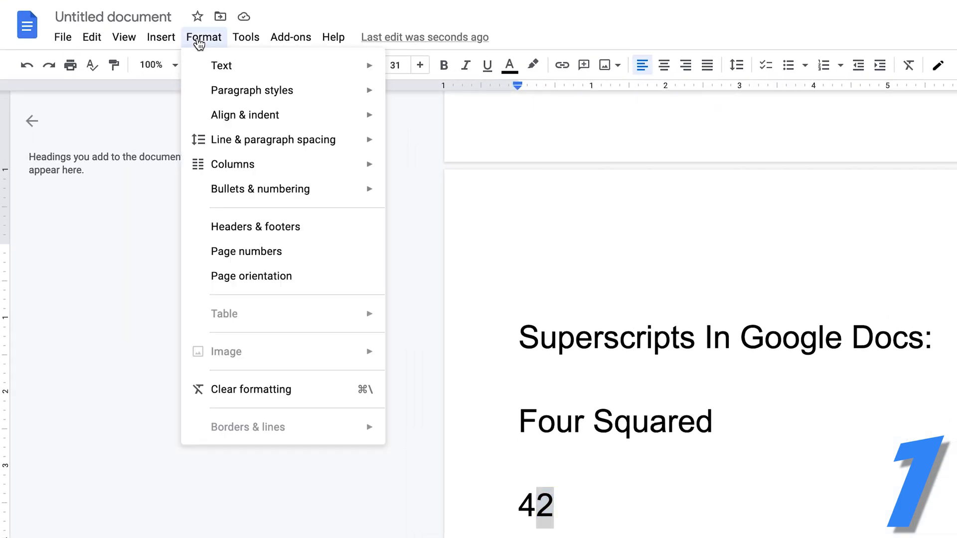
mouse_move(225, 69)
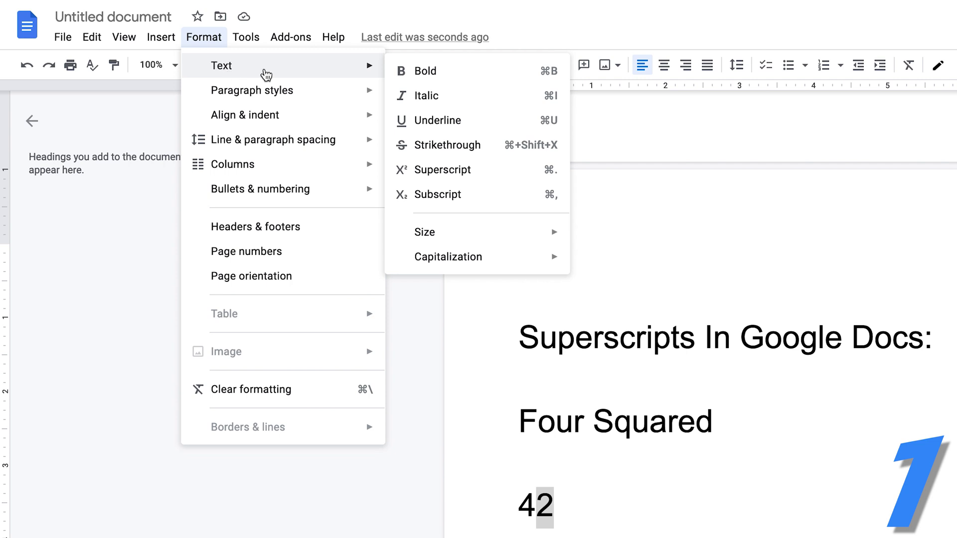
click(493, 175)
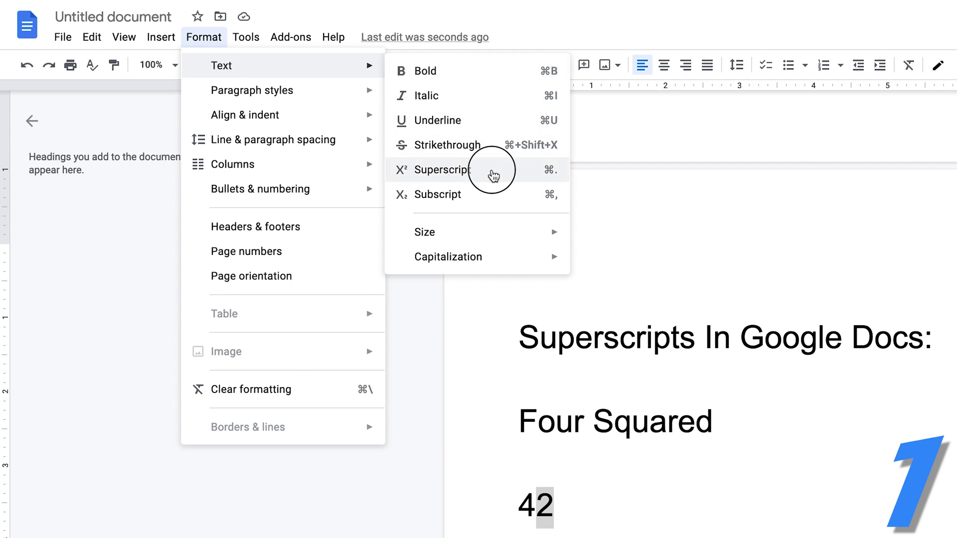
click(303, 241)
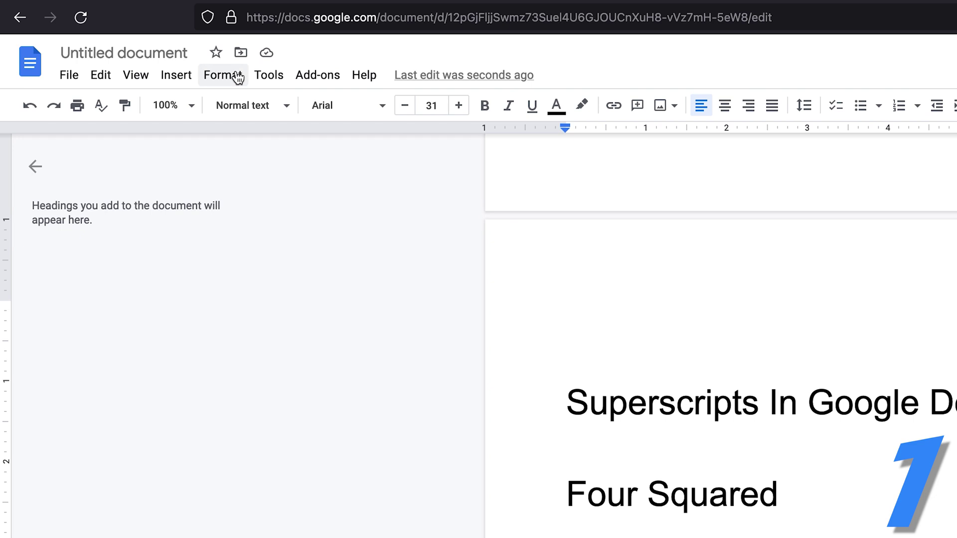
Step: Open Format > Text to reach the Superscript toggle for the new line
click(239, 78)
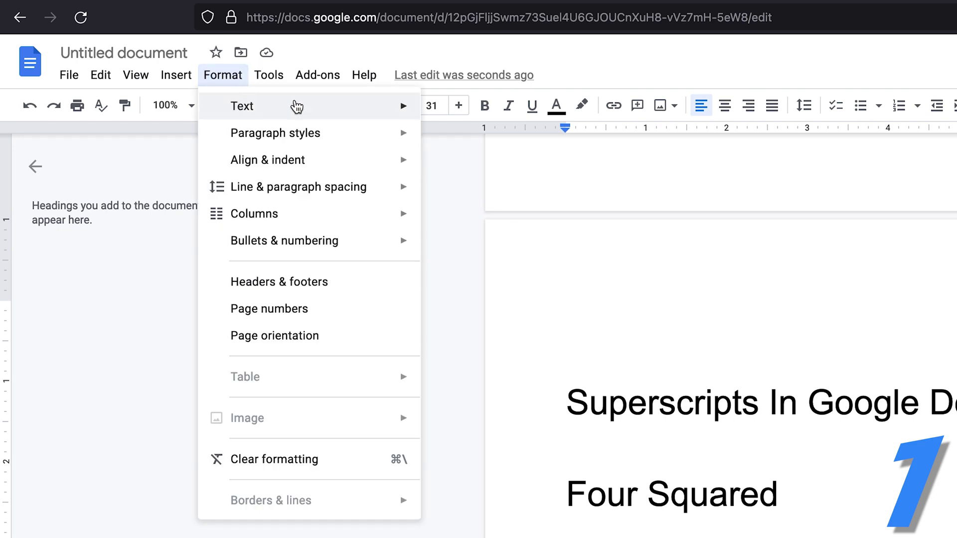
mouse_move(294, 105)
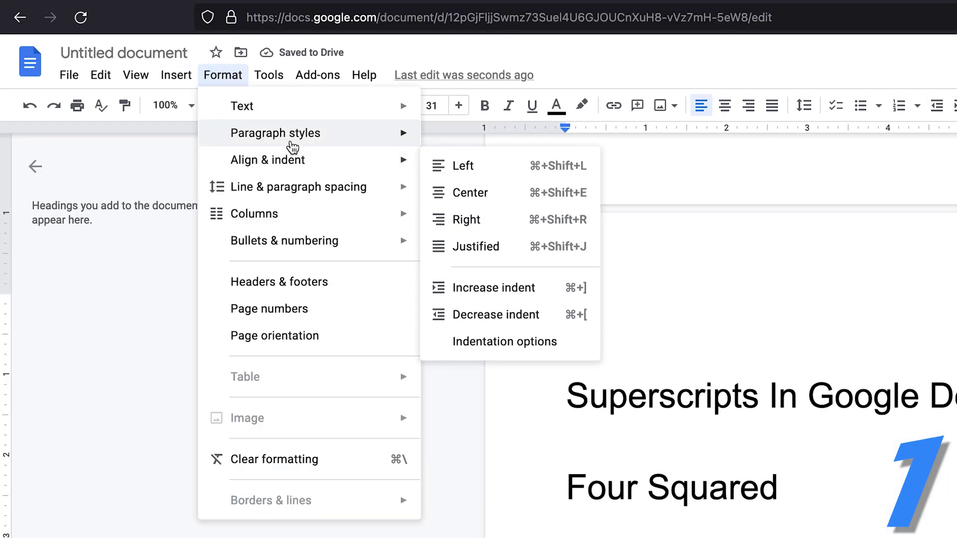
mouse_move(301, 122)
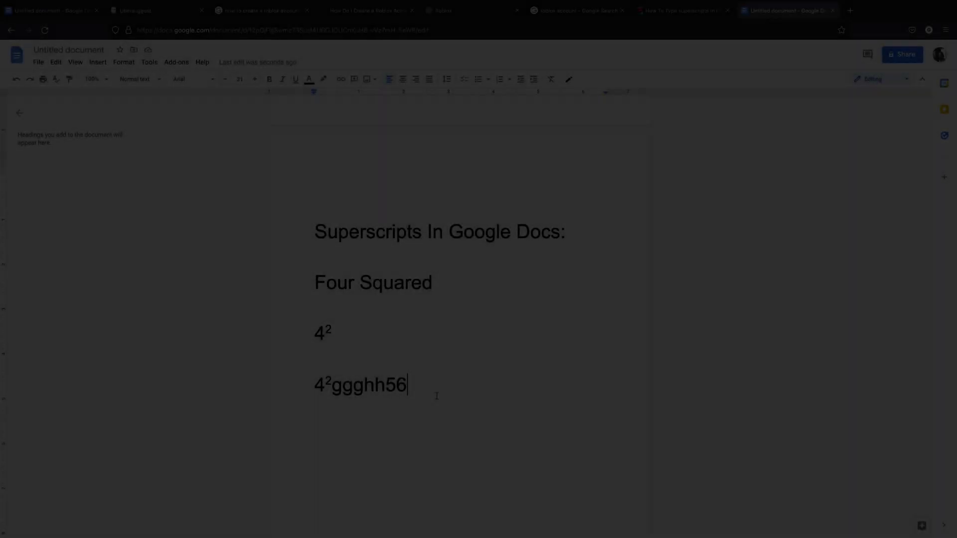
Step: Select the second 4² line and apply superscript with Ctrl+period
scroll(441, 394, down, 1)
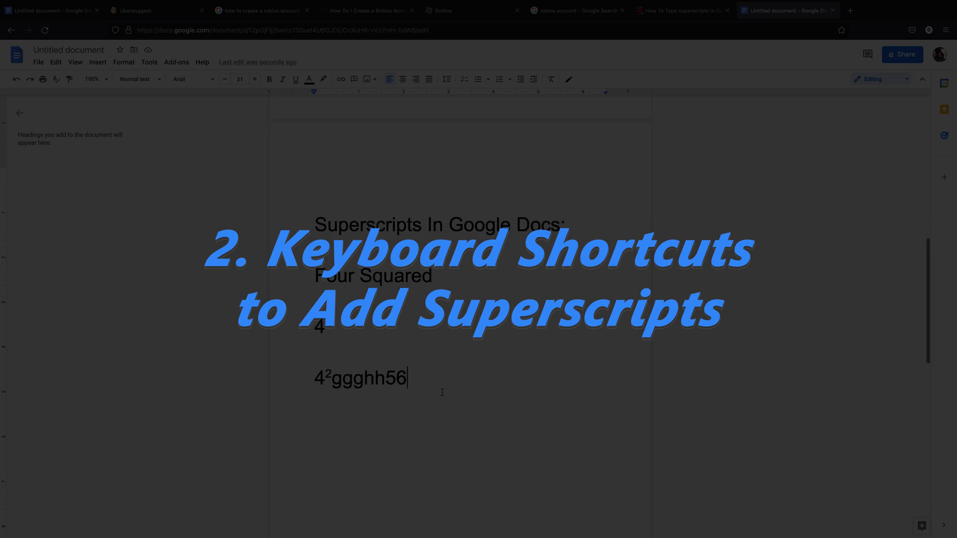
drag(438, 385, 284, 368)
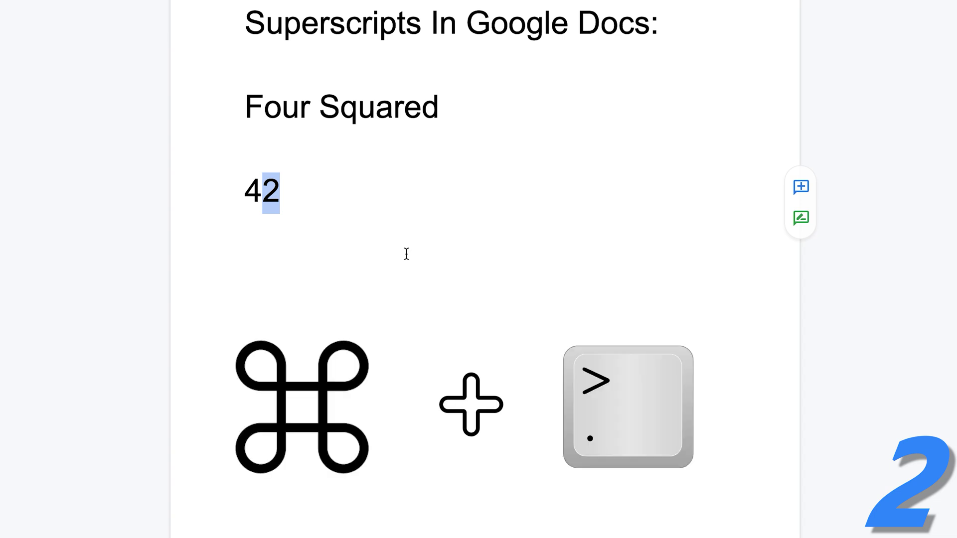
key(ctrl+period)
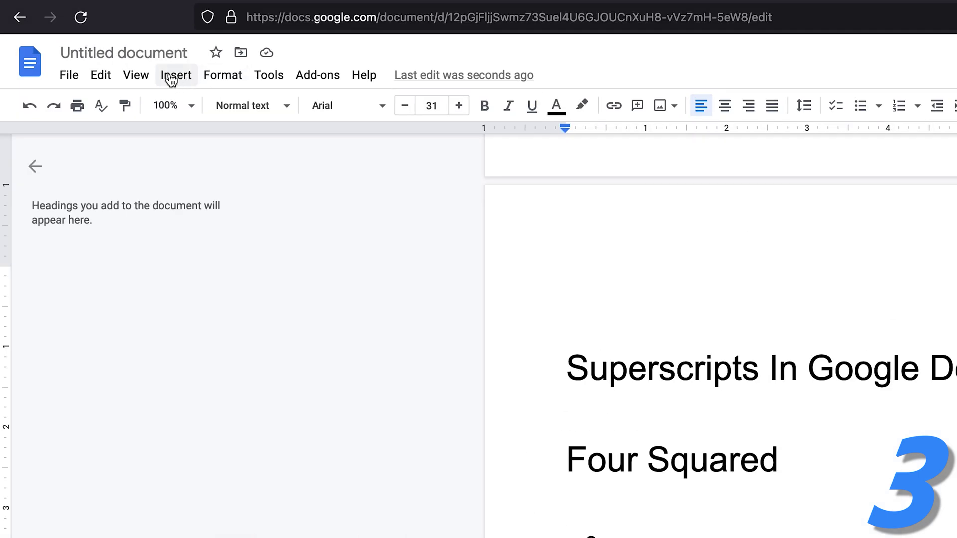
Step: Open Insert > Special characters, move the picker aside, and show the Superscript set
click(186, 77)
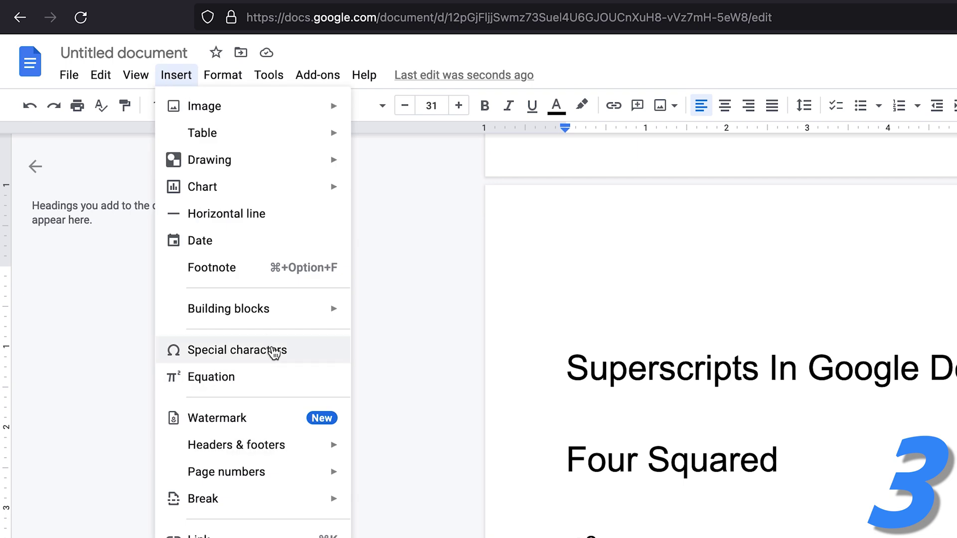
click(284, 350)
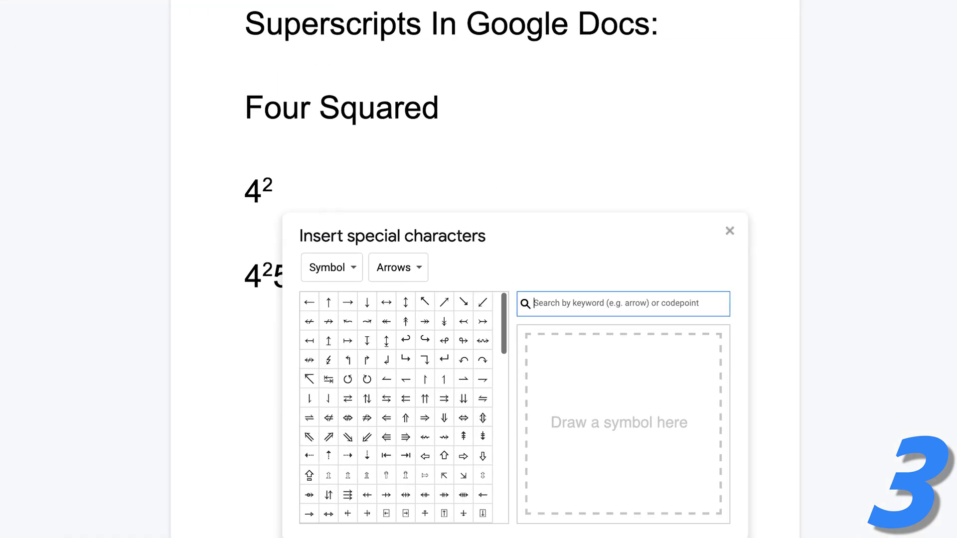
drag(541, 235, 733, 45)
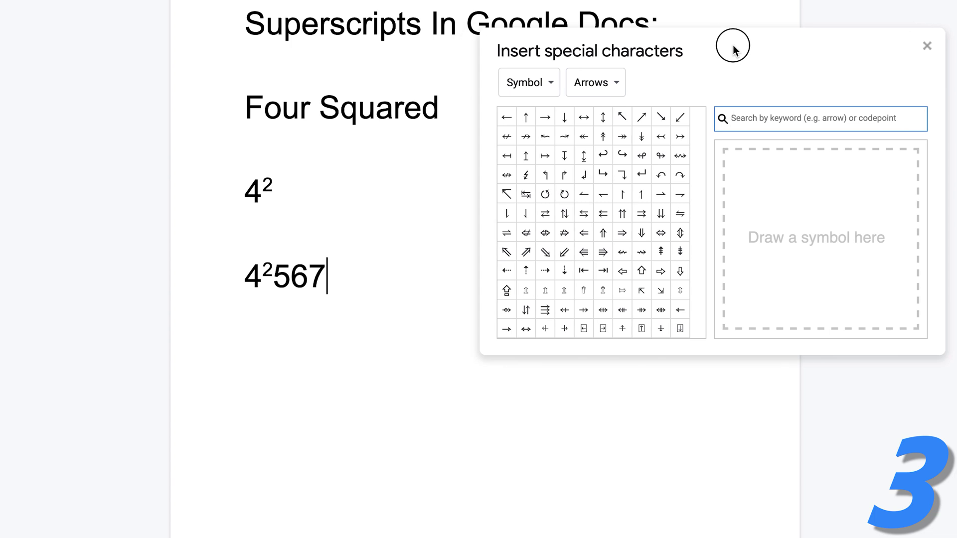
click(617, 83)
click(643, 84)
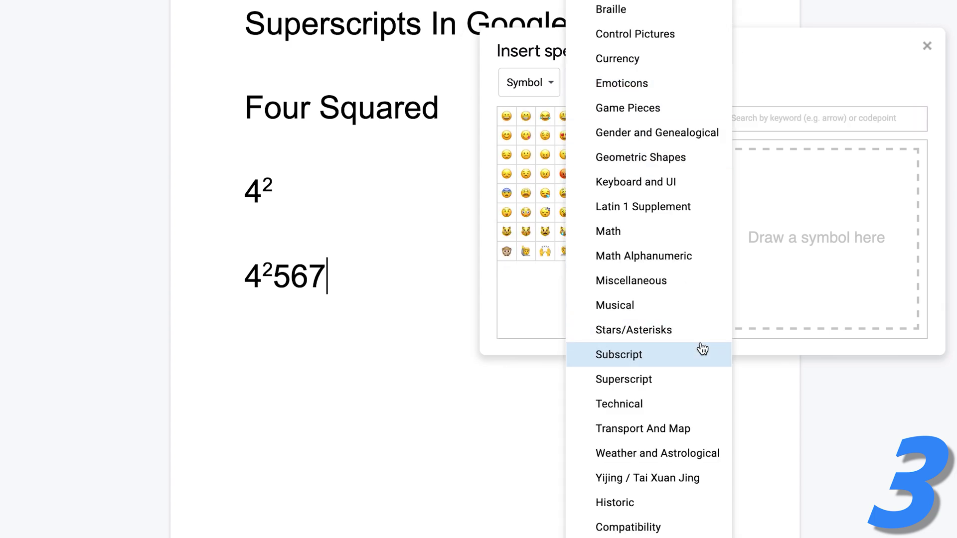
click(679, 385)
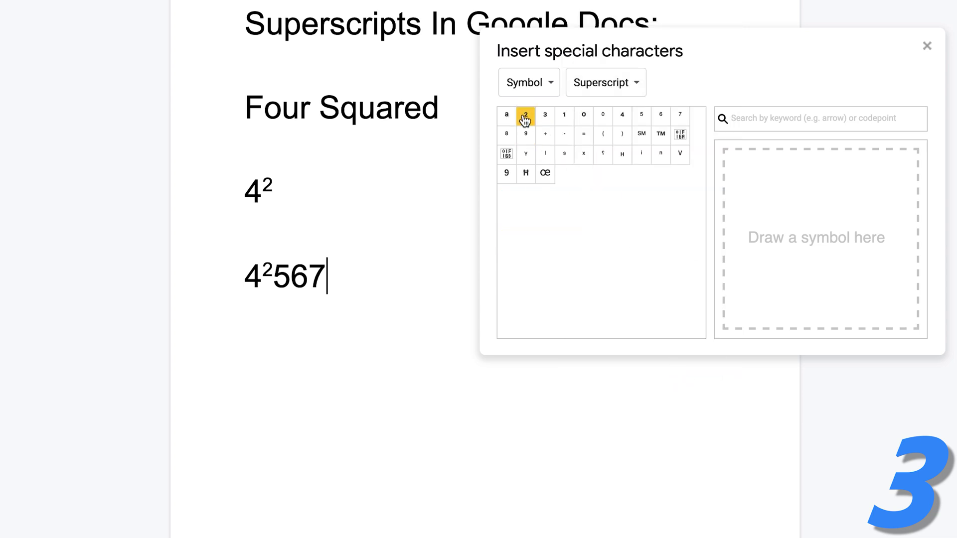
Step: Insert superscript 2, œ and ħ after 567, then superscript 7s at the line end
click(526, 120)
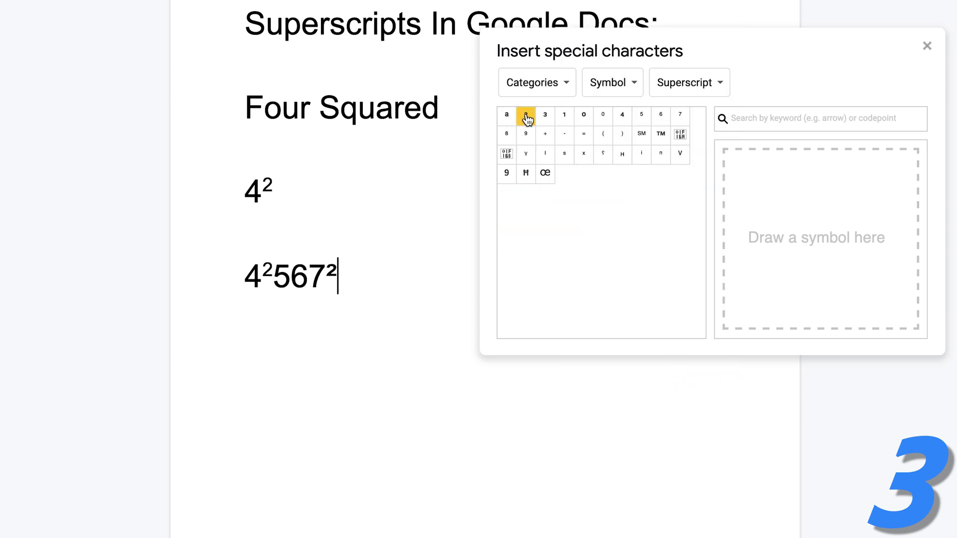
click(545, 173)
click(527, 179)
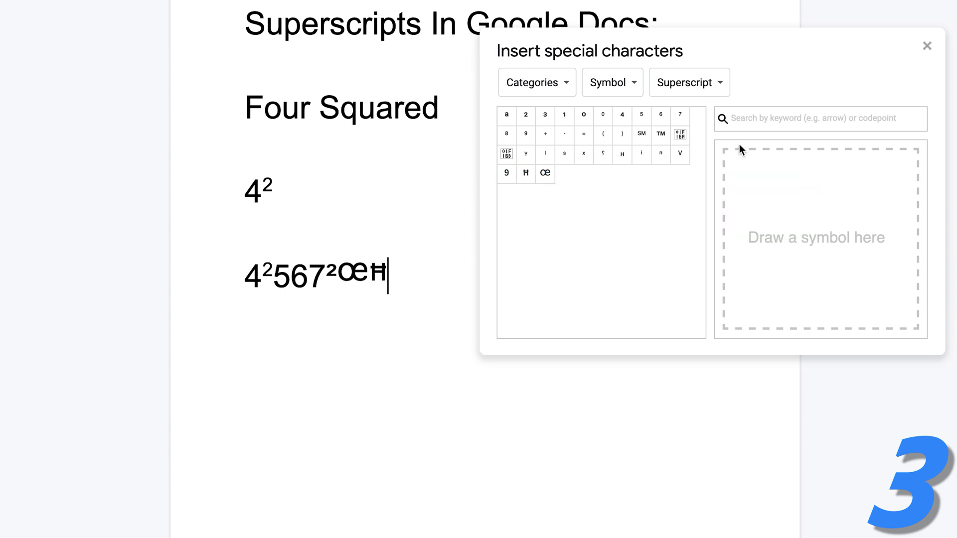
click(766, 121)
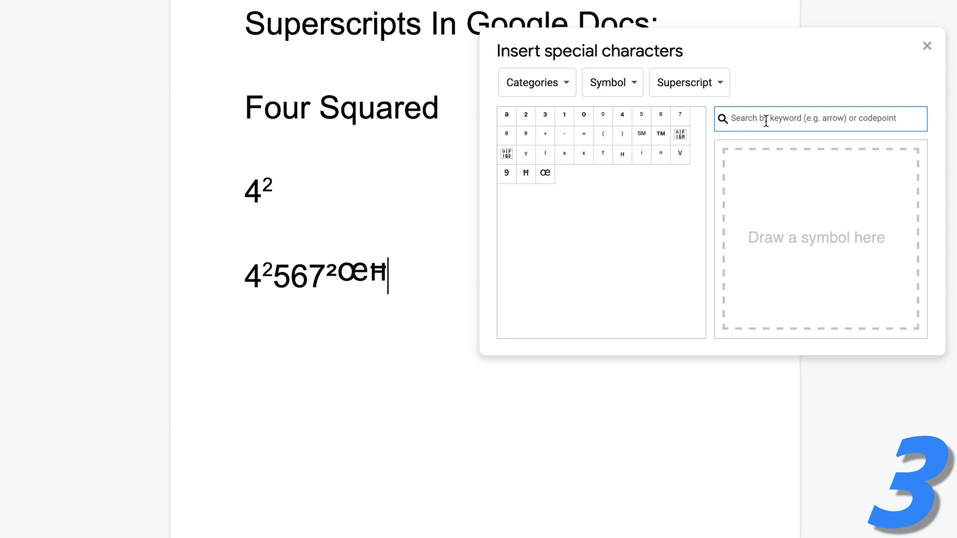
click(659, 245)
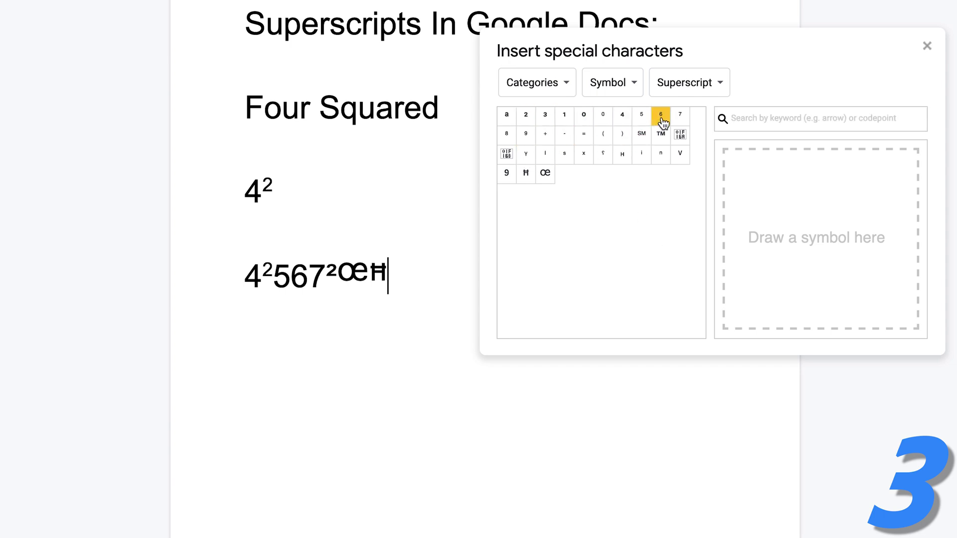
click(680, 115)
click(680, 116)
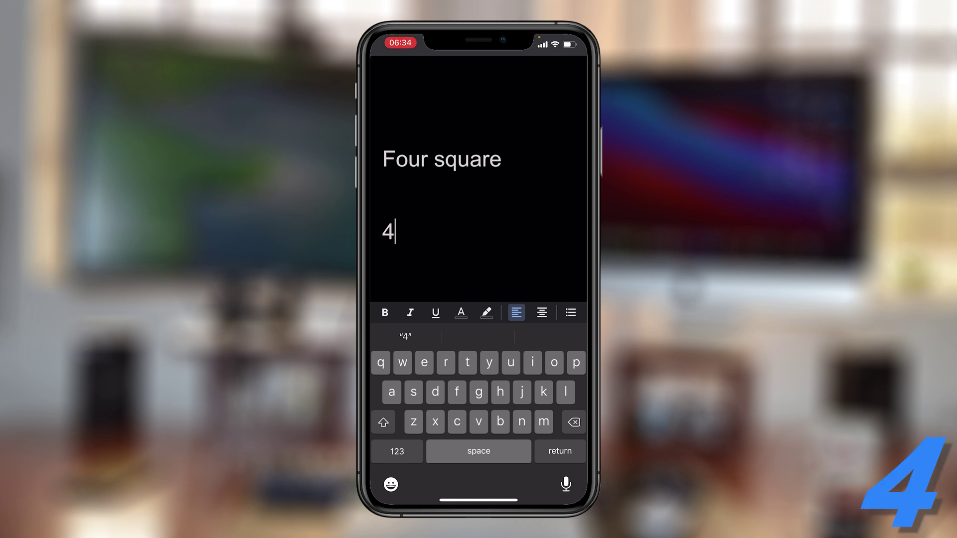
Step: Type 2 after the 4 so the line reads 42, then select the 2 for formatting
click(397, 451)
text(2)
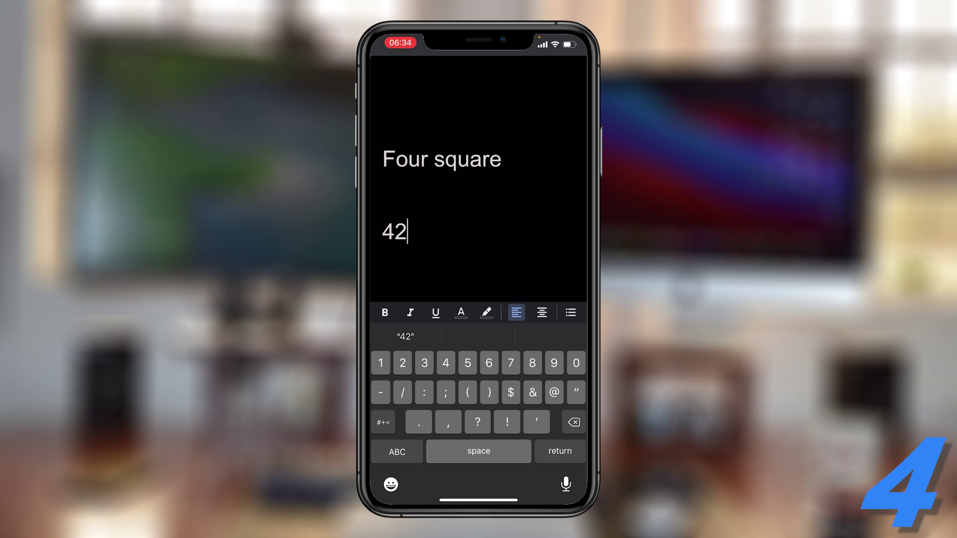
drag(408, 232, 395, 231)
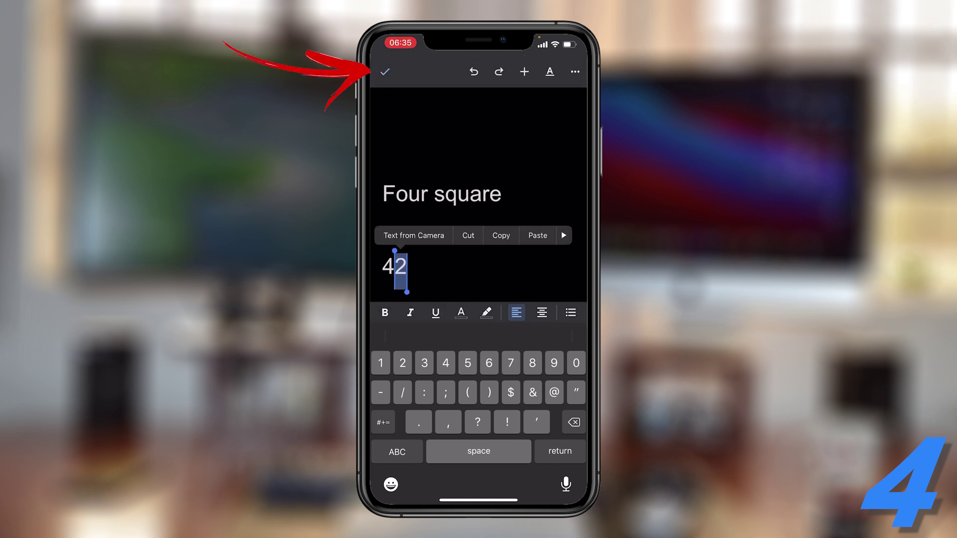
scroll(478, 189, down, 1)
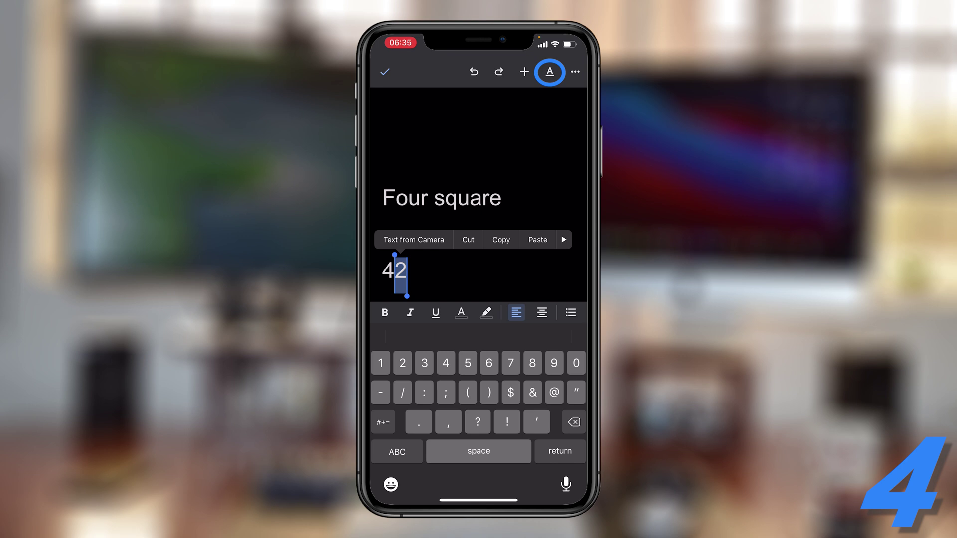
click(549, 71)
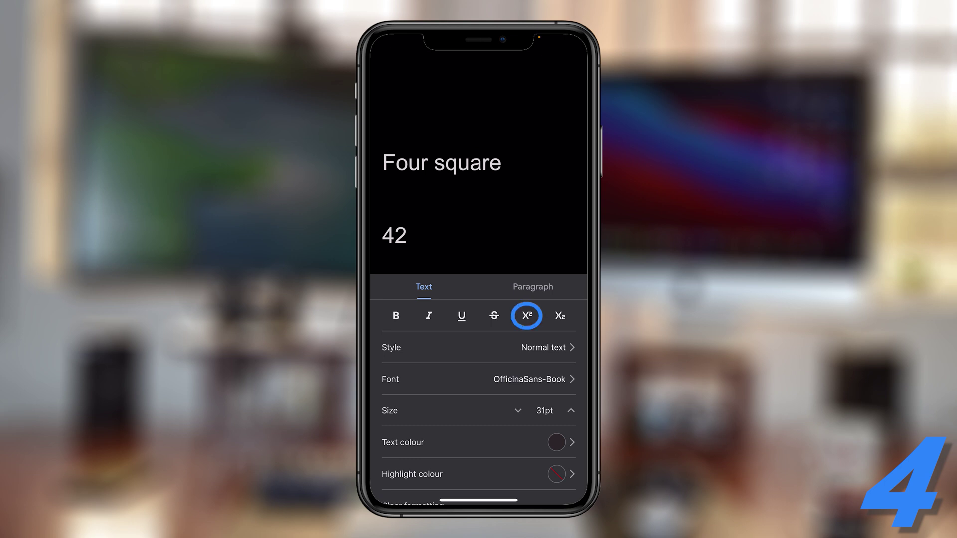
Step: Superscript the 2 to read 4², then delete stray superscript letters typed after it
click(527, 316)
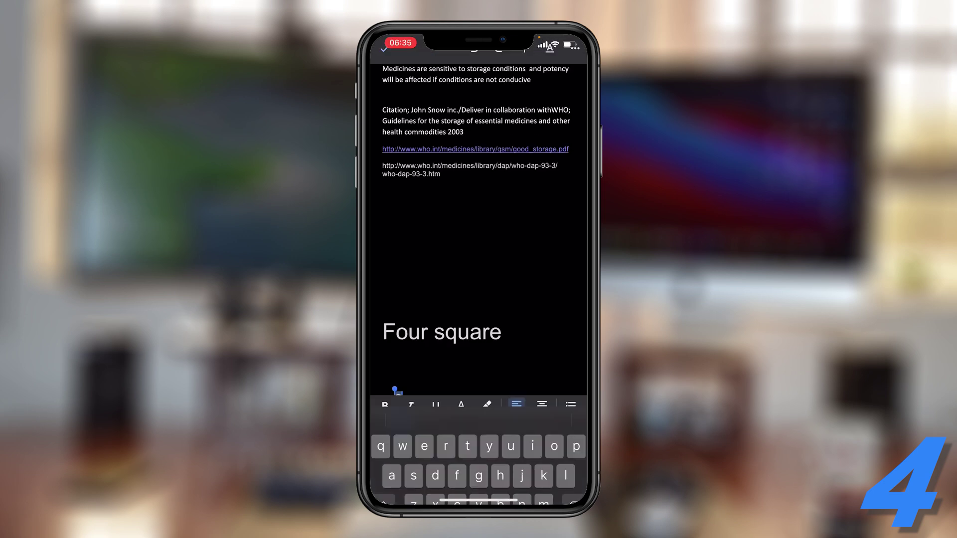
click(403, 259)
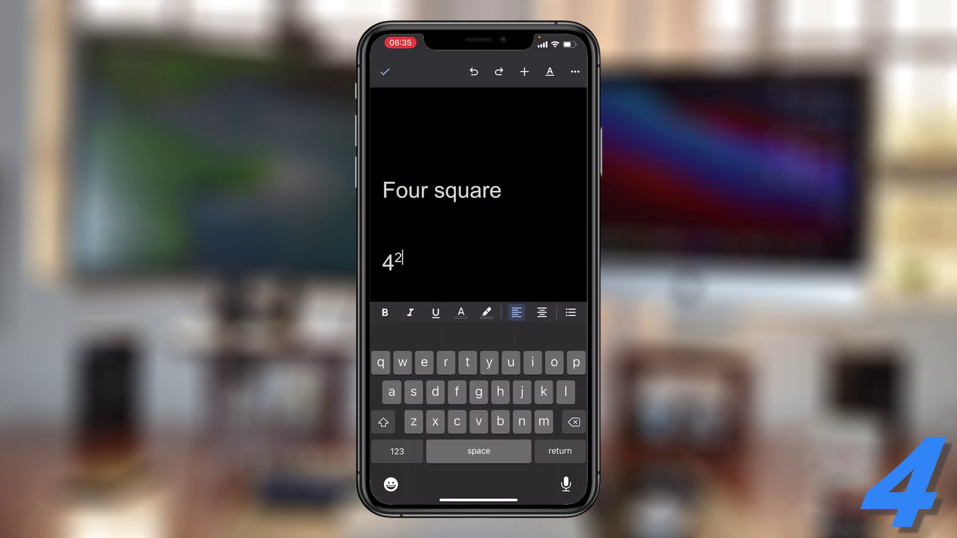
text(fggggghg)
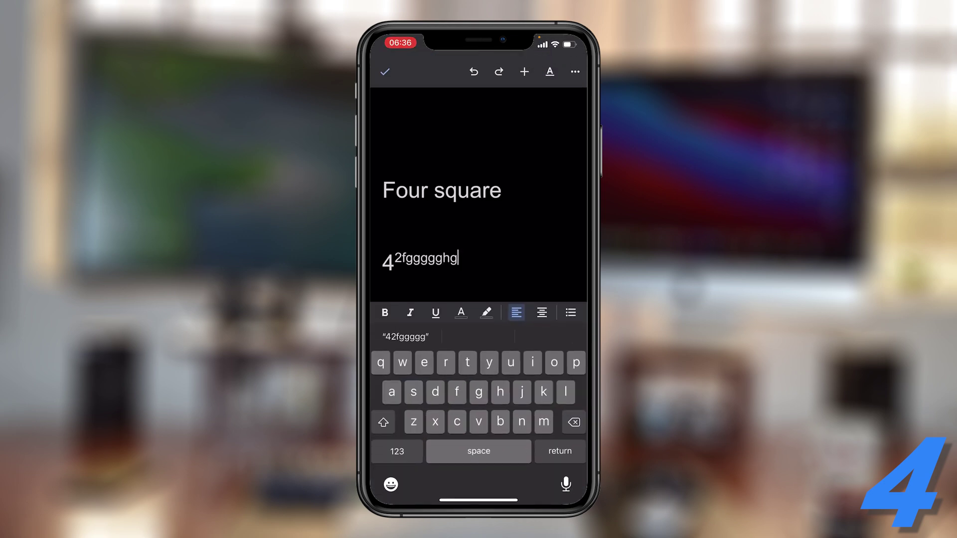
key(BackSpace)
key(BackSpace)
key(BackSpace)
key(BackSpace)
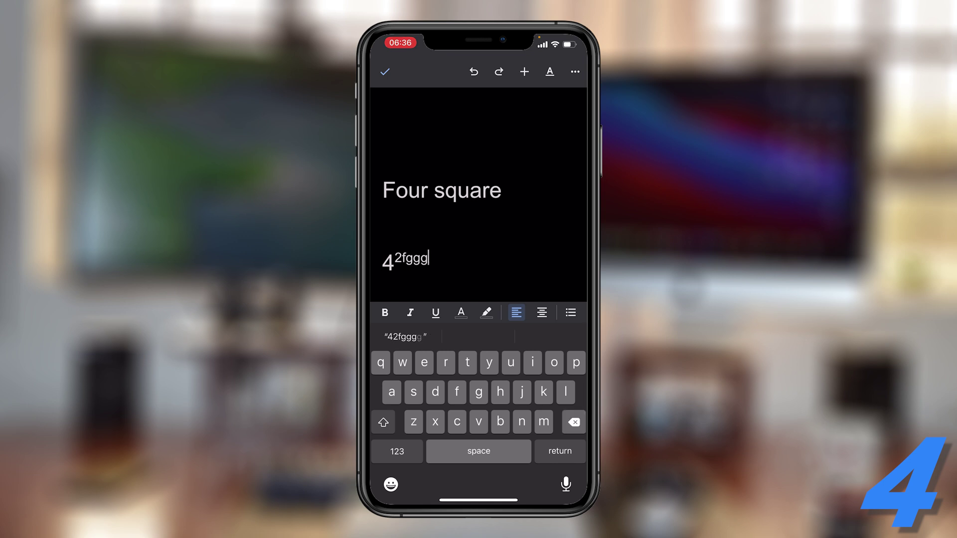
key(BackSpace)
key(BackSpace)
key(BackSpace)
key(BackSpace)
Step: Turn superscript off and type 'fgvb' at normal size
click(550, 71)
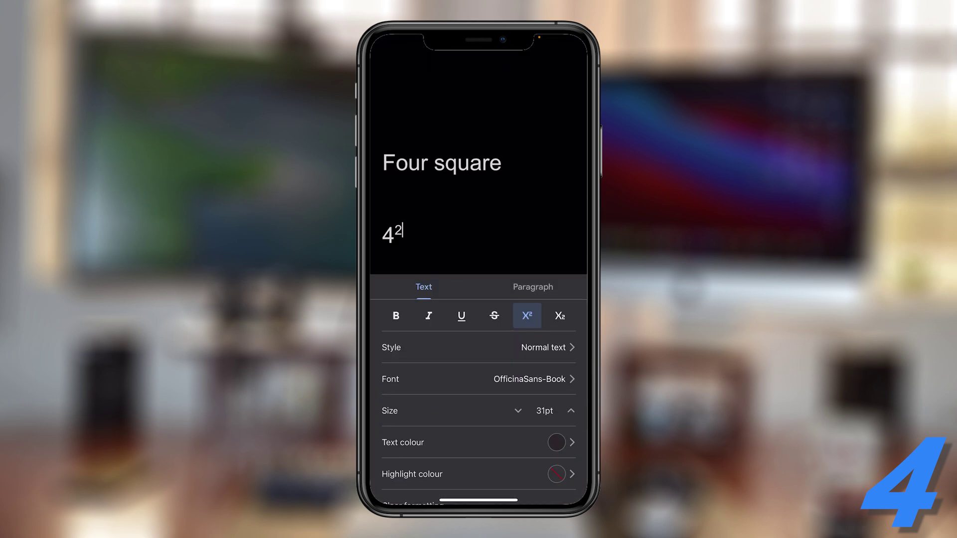
click(527, 315)
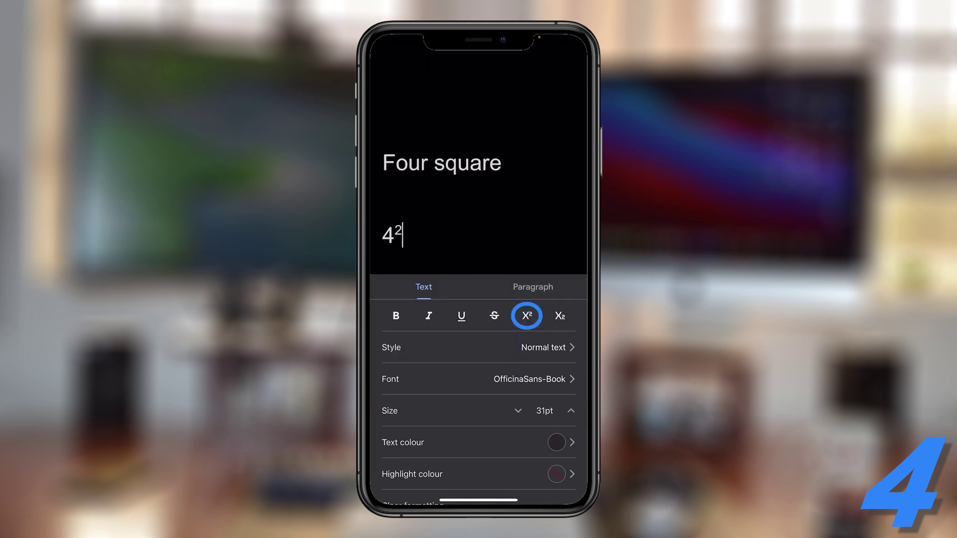
click(403, 234)
text(fg)
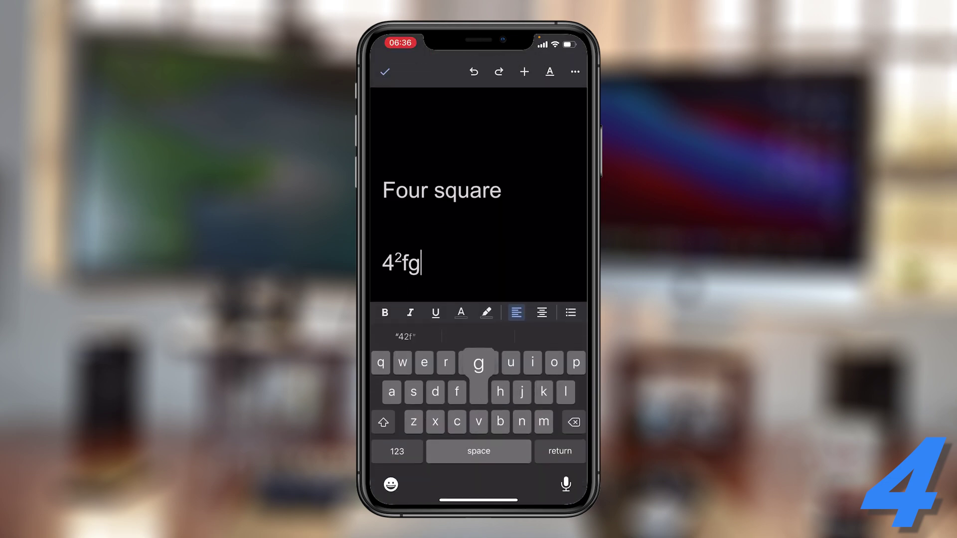
text(vb)
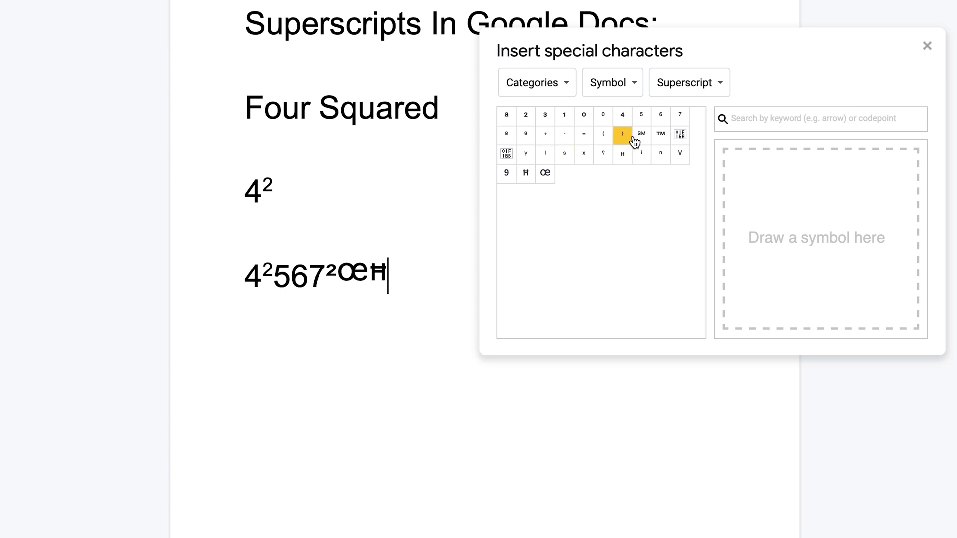
Step: Add superscript 7s to the end of the 4²567²œħ line
click(680, 117)
click(680, 117)
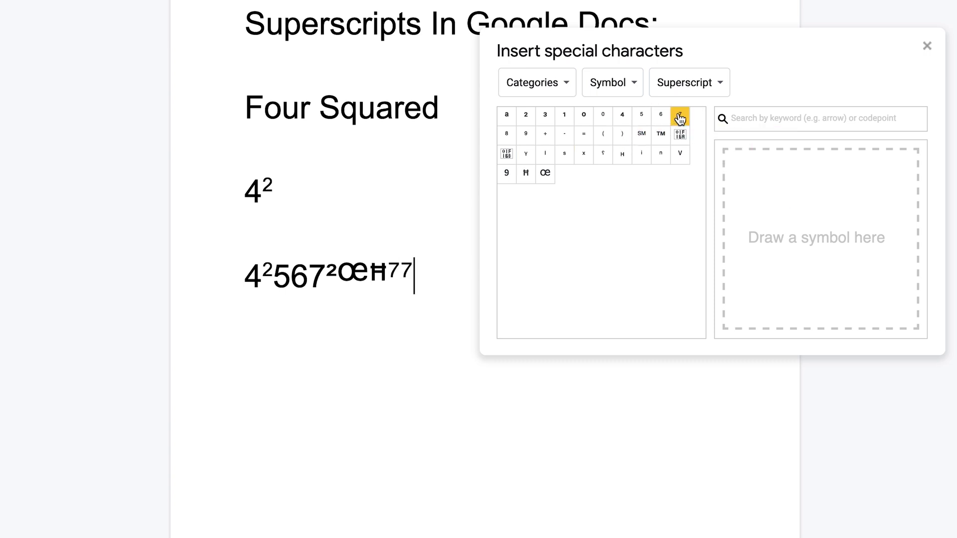